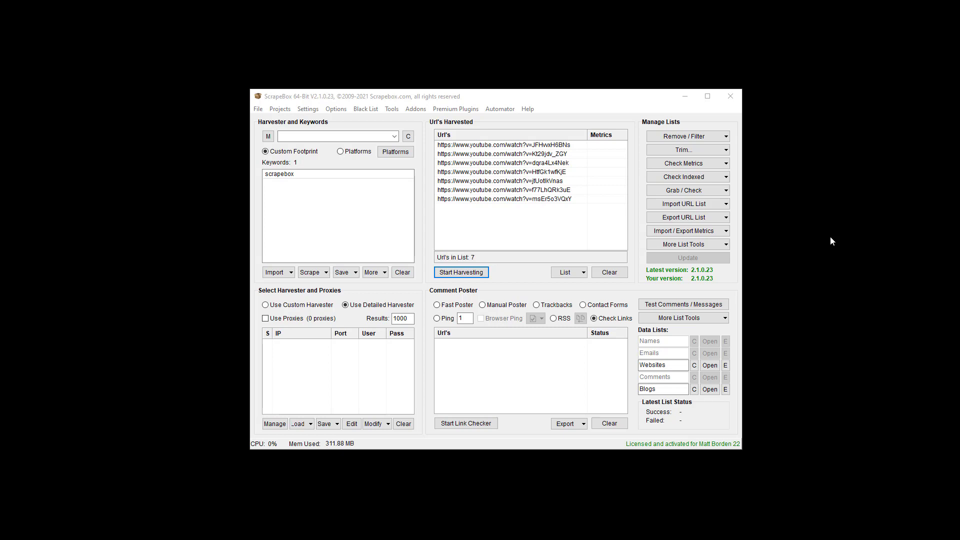
Step: Look up the YouTube Data Scraper plugin's description in the available plugins list
{"action": "left_click", "coordinate": [455, 109]}
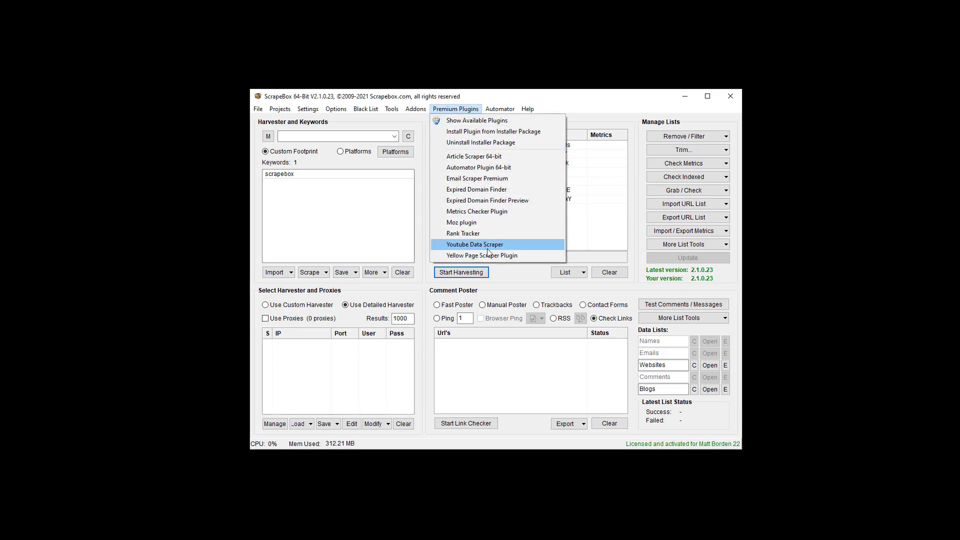
{"action": "left_click", "coordinate": [489, 121]}
{"action": "left_click", "coordinate": [353, 245]}
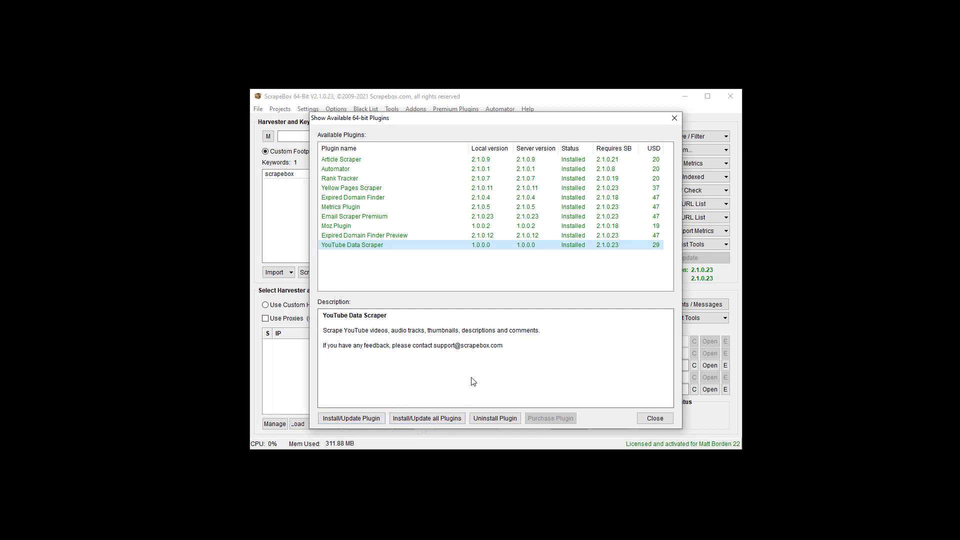
{"action": "left_click", "coordinate": [655, 419]}
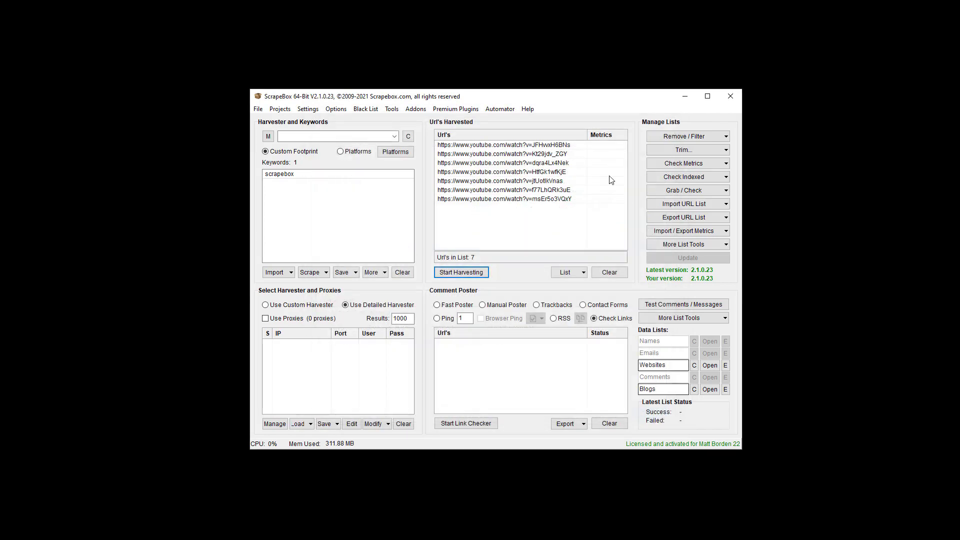
Step: Launch the YouTube Data Scraper from Premium Plugins and shift its window down
{"action": "left_click", "coordinate": [464, 109]}
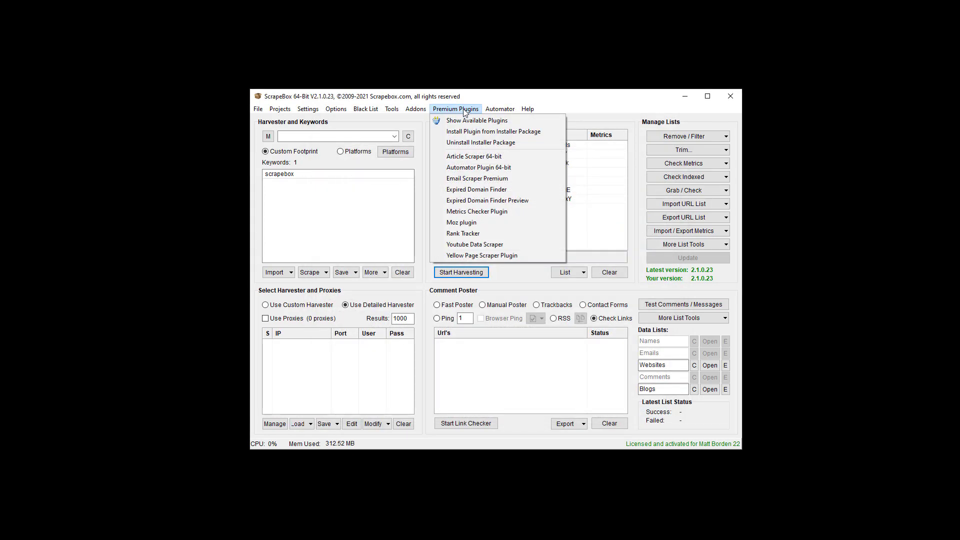
{"action": "left_click", "coordinate": [493, 246]}
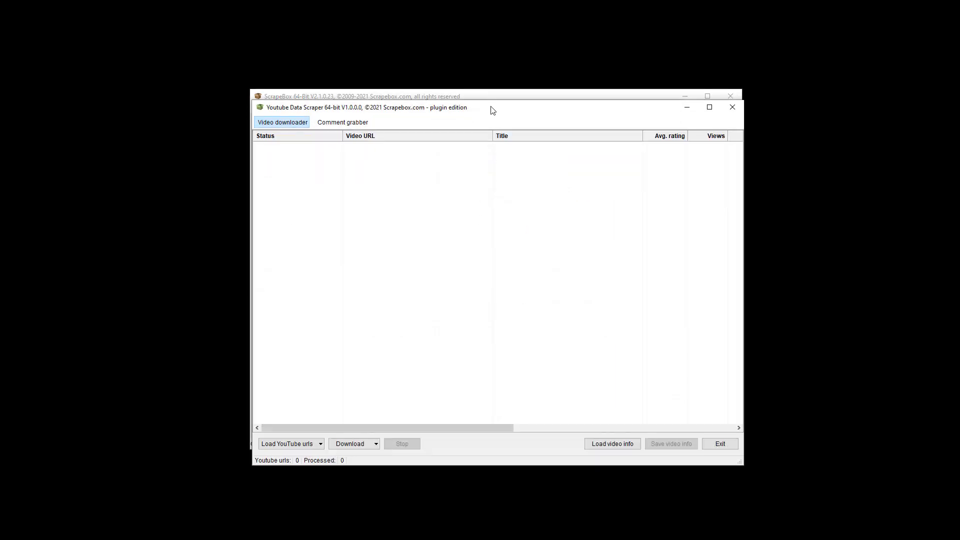
{"action": "mouse_move", "coordinate": [493, 111]}
{"action": "left_mouse_down"}
{"action": "mouse_move", "coordinate": [494, 235]}
{"action": "mouse_move", "coordinate": [490, 114]}
{"action": "left_mouse_up"}
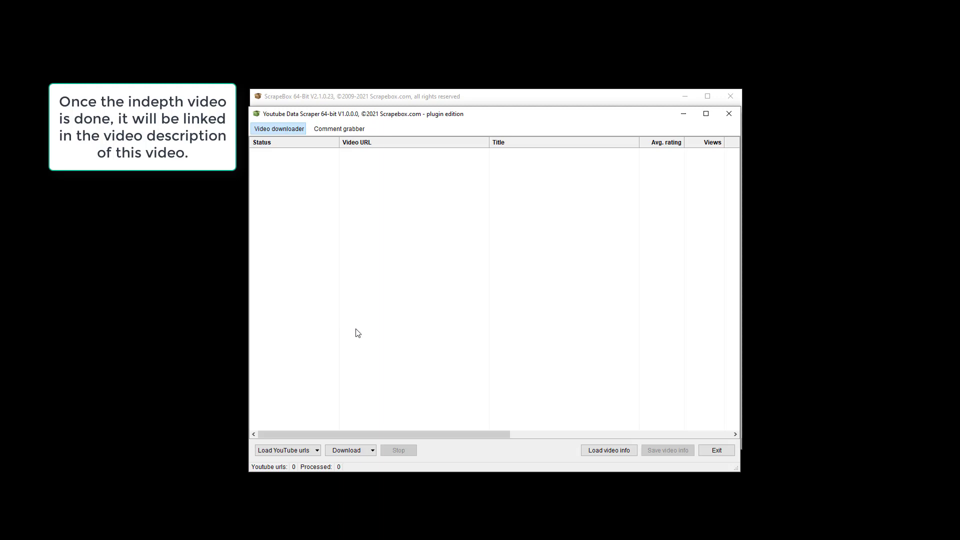
Step: Open Load from cloud and view the available cloud storage providers
{"action": "left_click", "coordinate": [290, 454]}
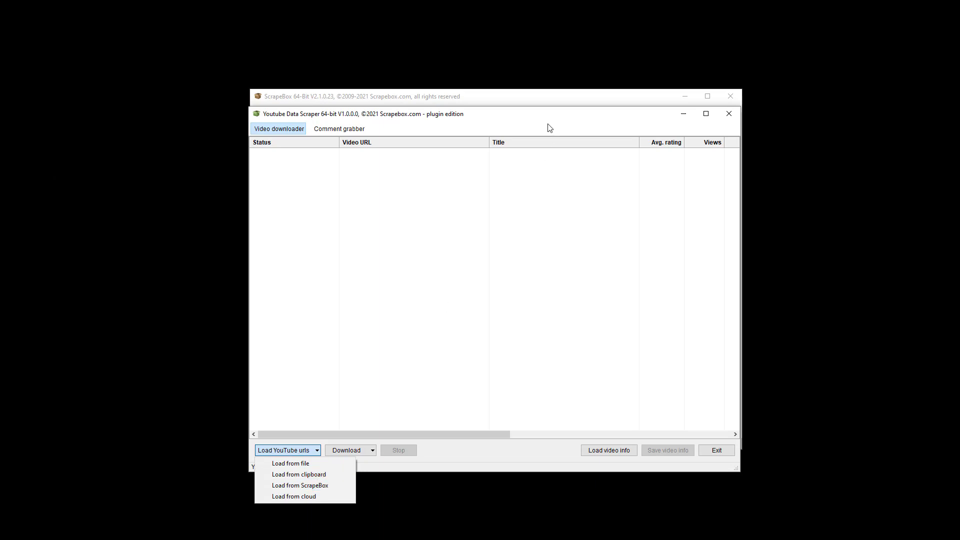
{"action": "left_click_drag", "start_coordinate": [549, 116], "coordinate": [511, 110]}
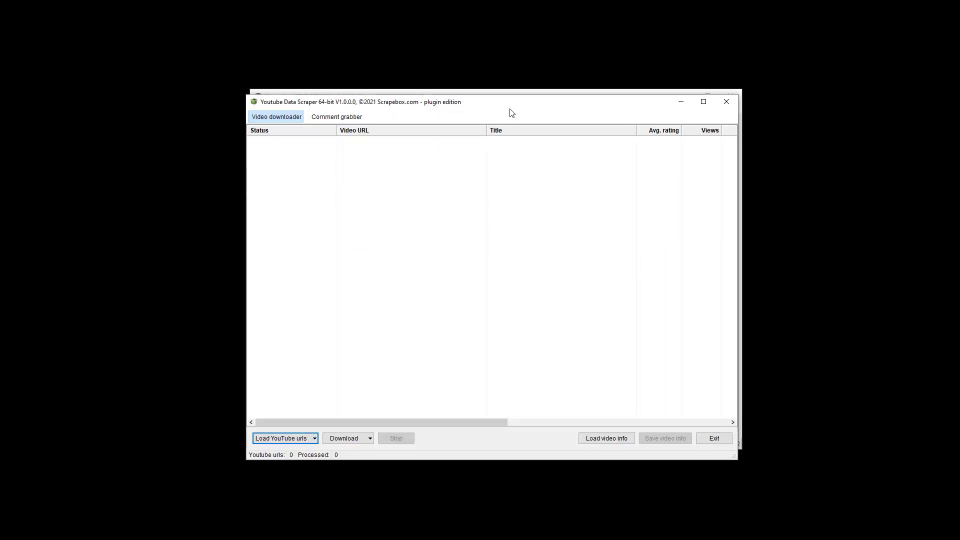
{"action": "left_click", "coordinate": [259, 438]}
{"action": "left_click", "coordinate": [299, 484]}
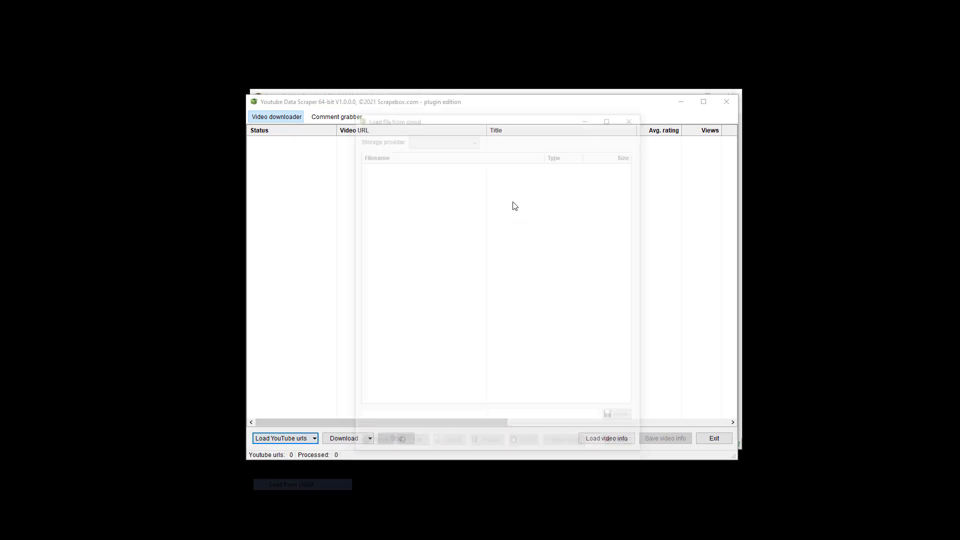
{"action": "left_click", "coordinate": [463, 139]}
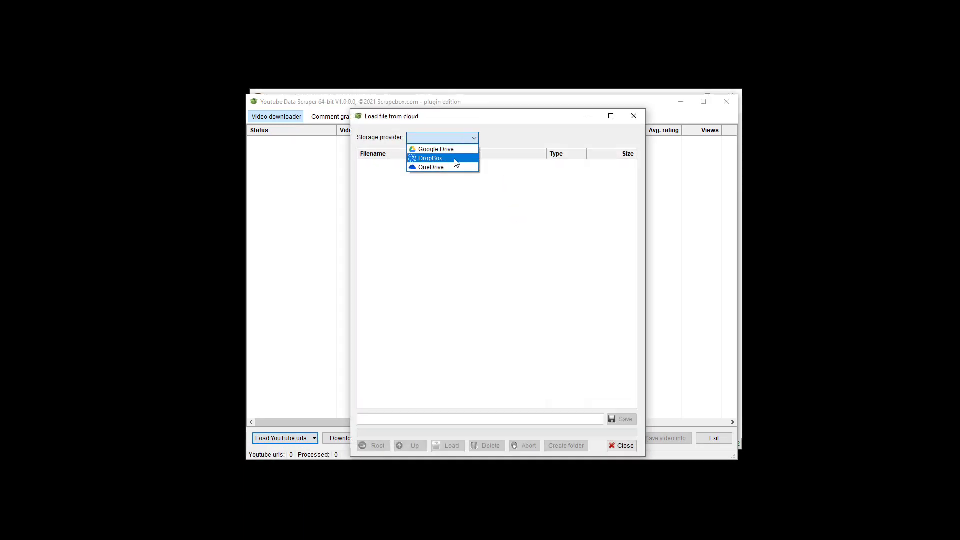
Step: Close the cloud window and load the seven harvested URLs from ScrapeBox
{"action": "left_click", "coordinate": [620, 448]}
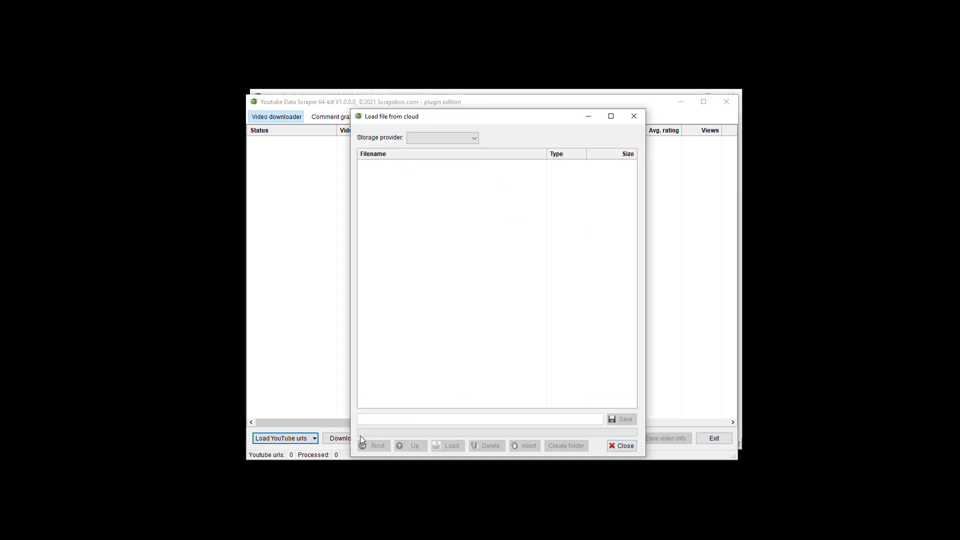
{"action": "left_click", "coordinate": [620, 448]}
{"action": "left_click", "coordinate": [315, 438]}
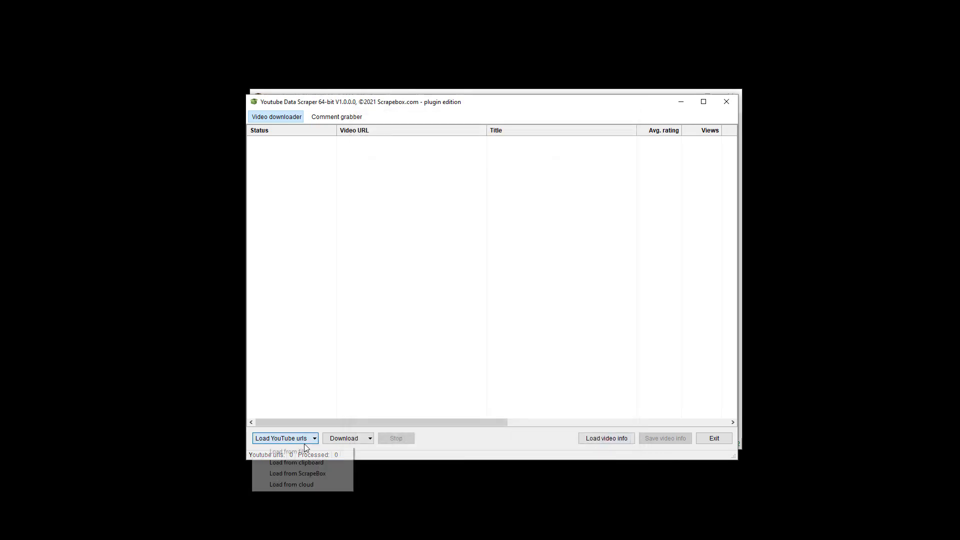
{"action": "left_click", "coordinate": [323, 474]}
Step: Move the YouTube Data Scraper window higher on screen
{"action": "left_click", "coordinate": [356, 438]}
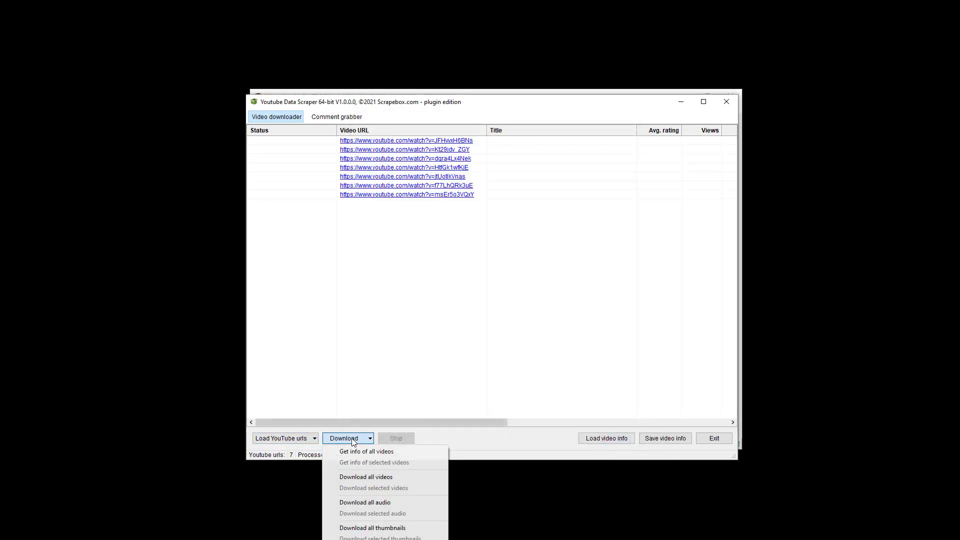
{"action": "left_click", "coordinate": [453, 96]}
{"action": "left_click_drag", "start_coordinate": [452, 96], "coordinate": [448, 14]}
Step: Fetch info for all seven videos, check the table columns, and stop after three complete
{"action": "left_click", "coordinate": [345, 356]}
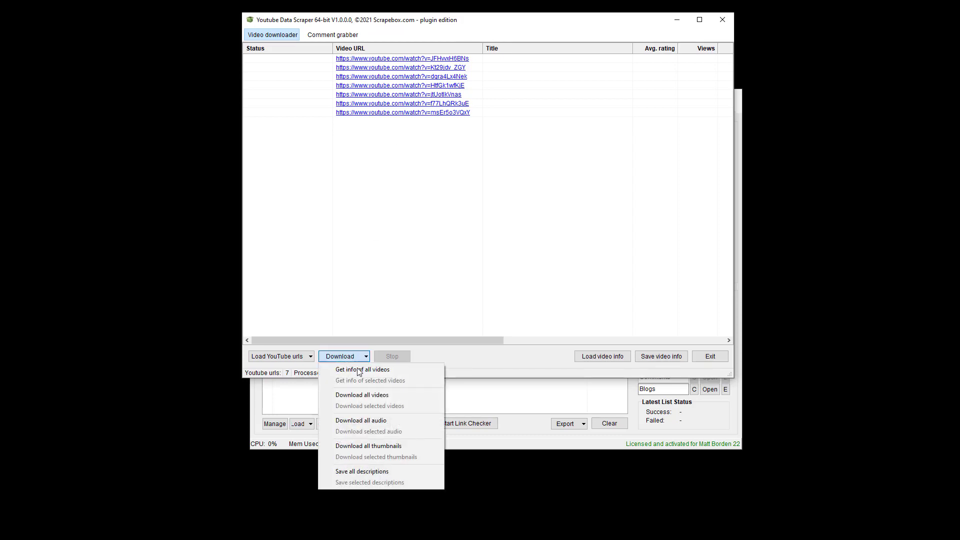
{"action": "left_click", "coordinate": [350, 370]}
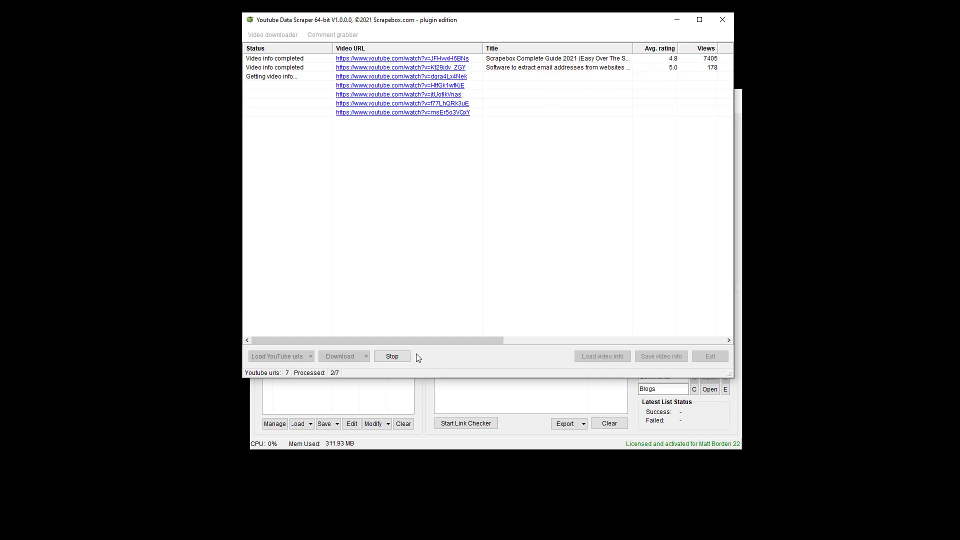
{"action": "left_click_drag", "start_coordinate": [400, 341], "coordinate": [631, 344]}
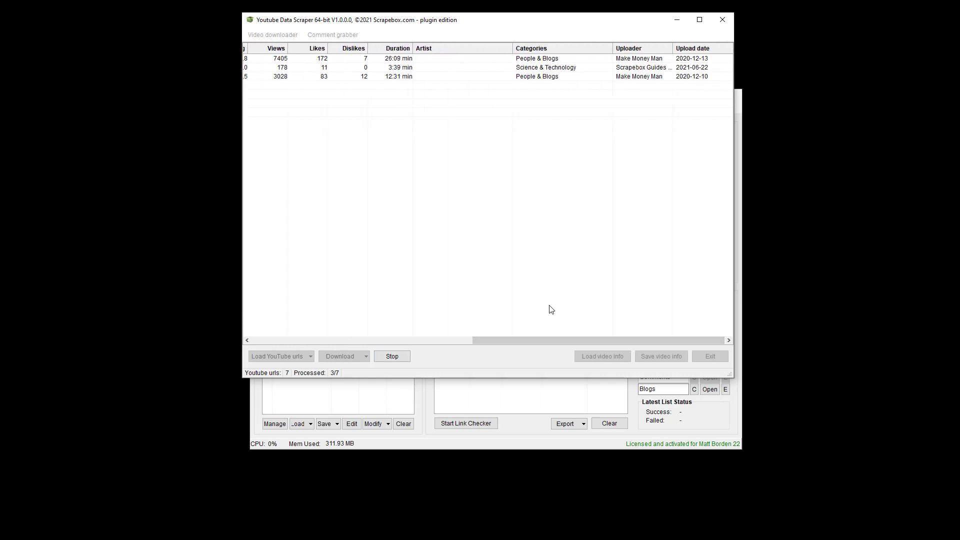
{"action": "left_click_drag", "start_coordinate": [578, 340], "coordinate": [309, 356]}
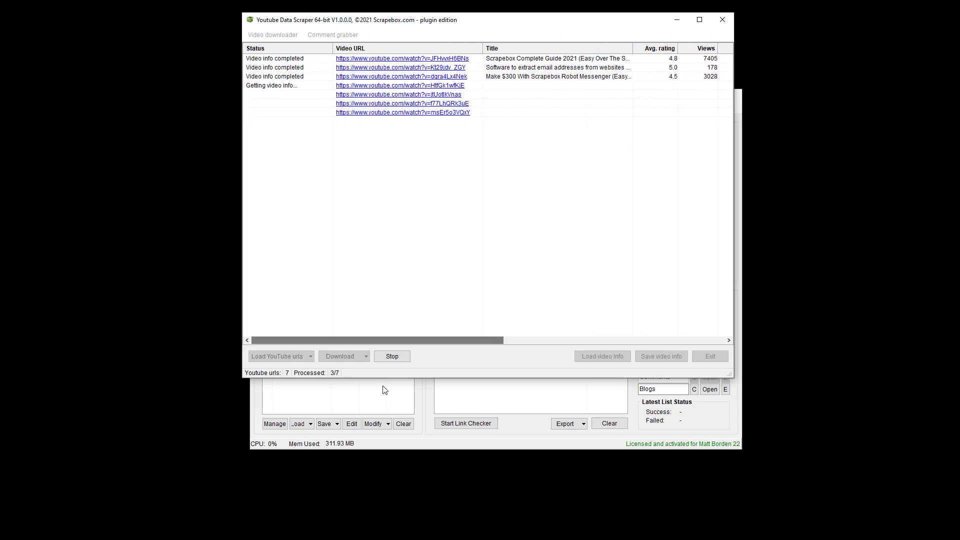
{"action": "left_click", "coordinate": [392, 356]}
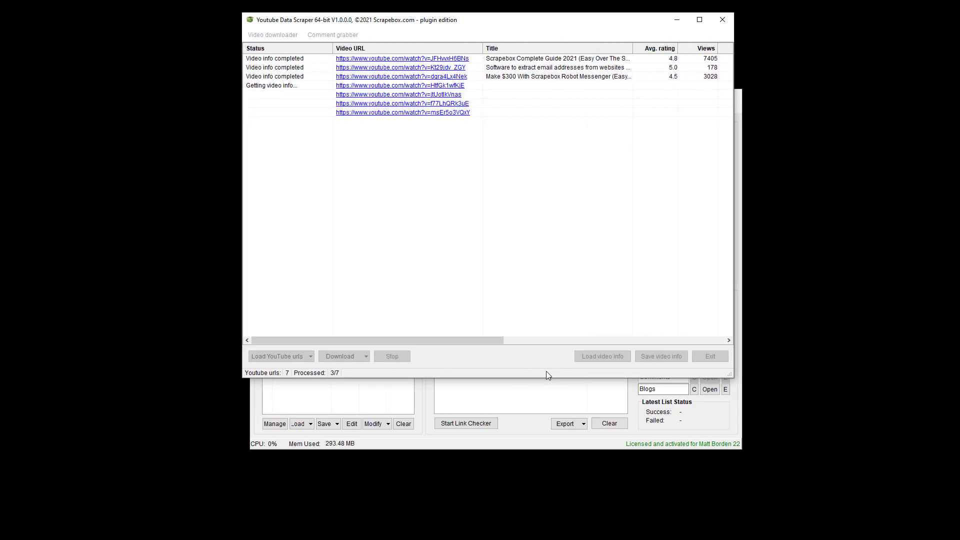
{"action": "left_click", "coordinate": [366, 355]}
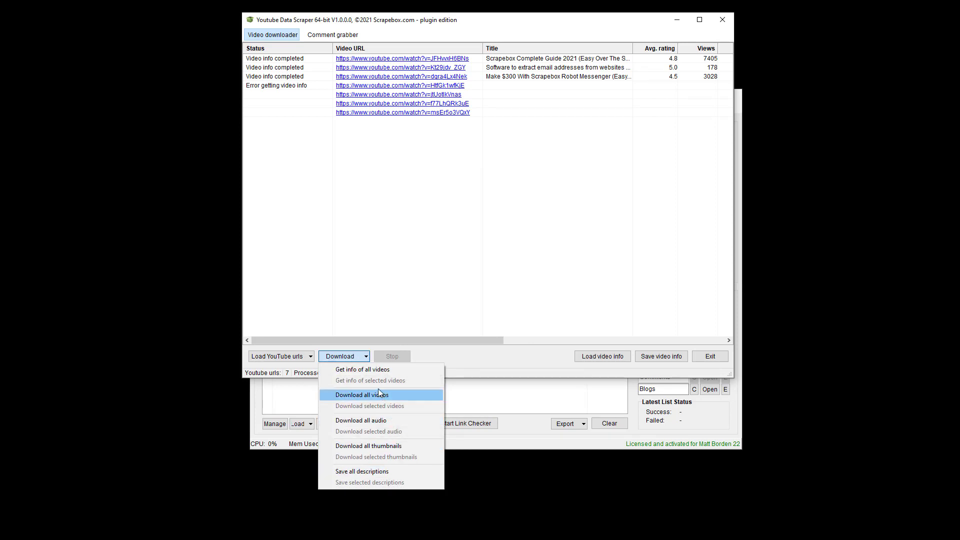
{"action": "left_click", "coordinate": [313, 86]}
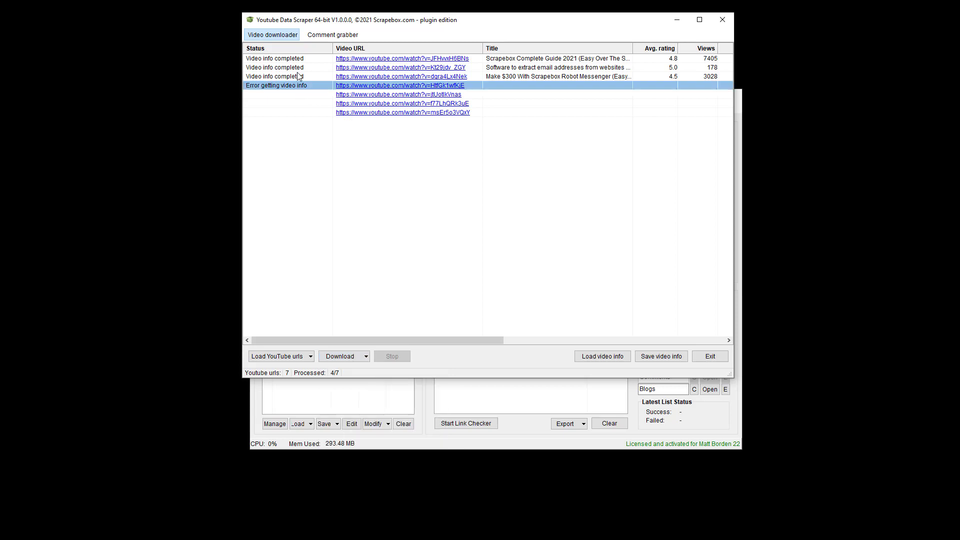
{"action": "left_click", "coordinate": [298, 69]}
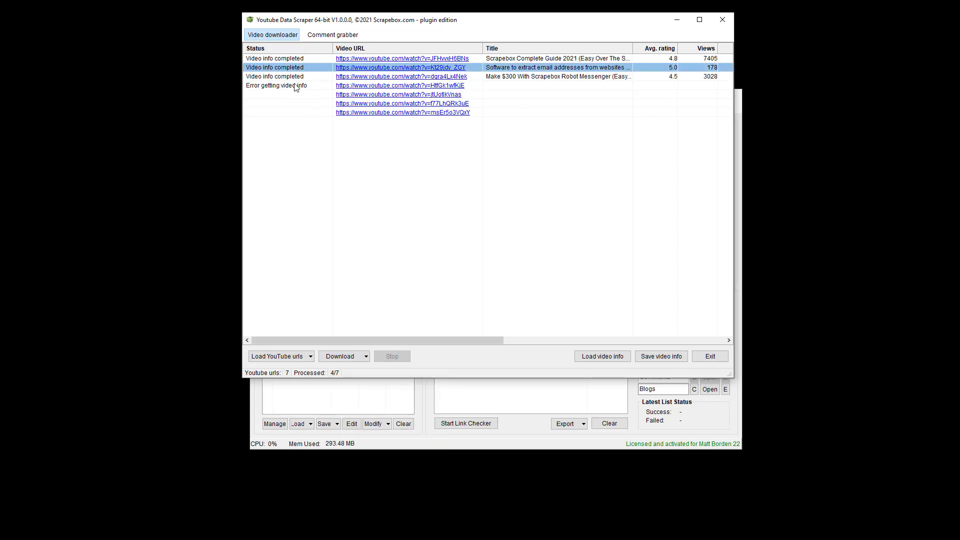
{"action": "left_click", "coordinate": [295, 76], "text": "ctrl"}
{"action": "left_click", "coordinate": [296, 86], "text": "ctrl"}
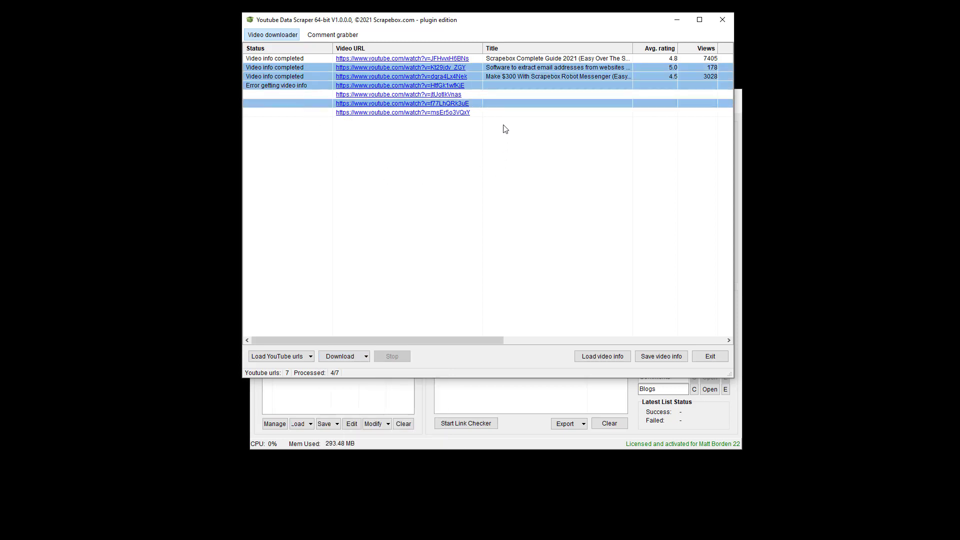
{"action": "left_click", "coordinate": [505, 95]}
{"action": "left_click", "coordinate": [515, 59]}
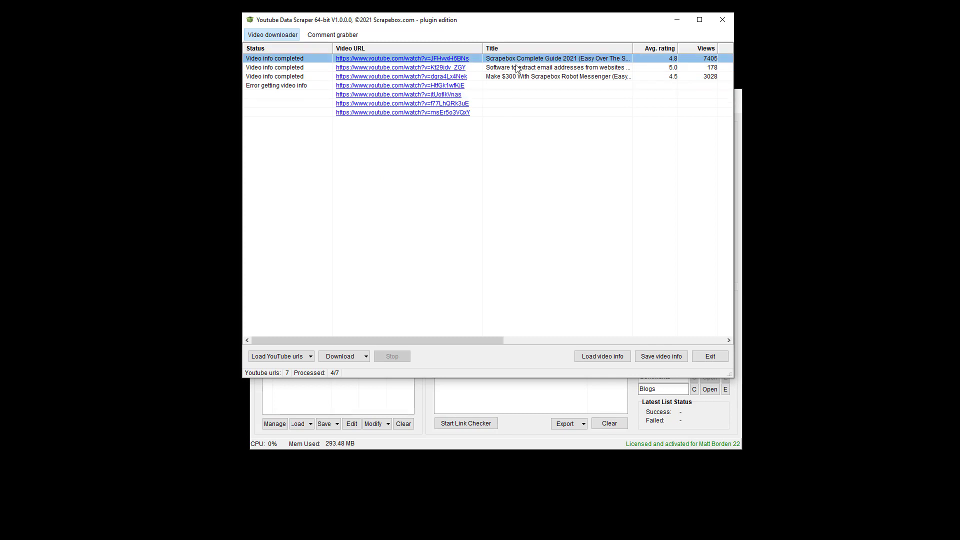
{"action": "left_click", "coordinate": [517, 94], "text": "shift"}
{"action": "left_click", "coordinate": [487, 239]}
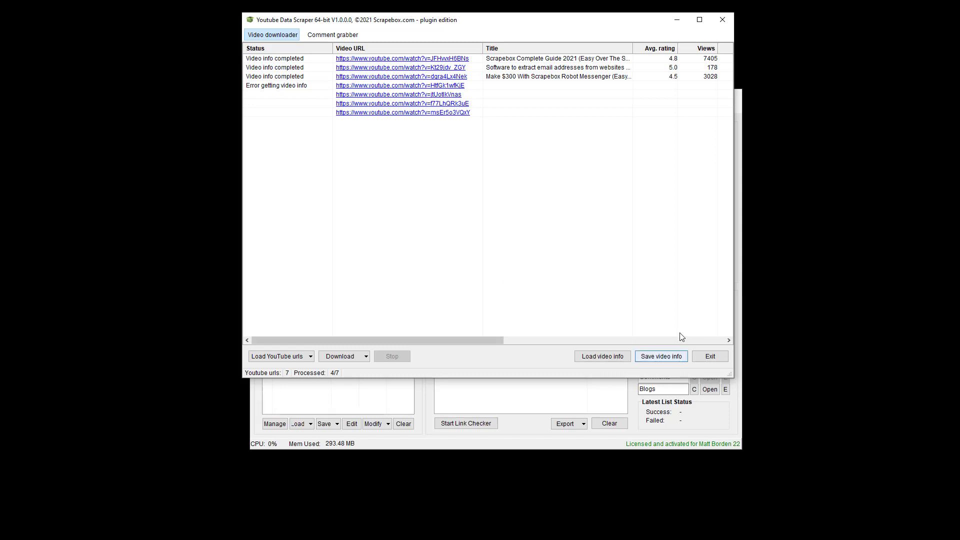
Step: Start saving the gathered video info, cancel it, and reopen the Download options
{"action": "left_click", "coordinate": [655, 358]}
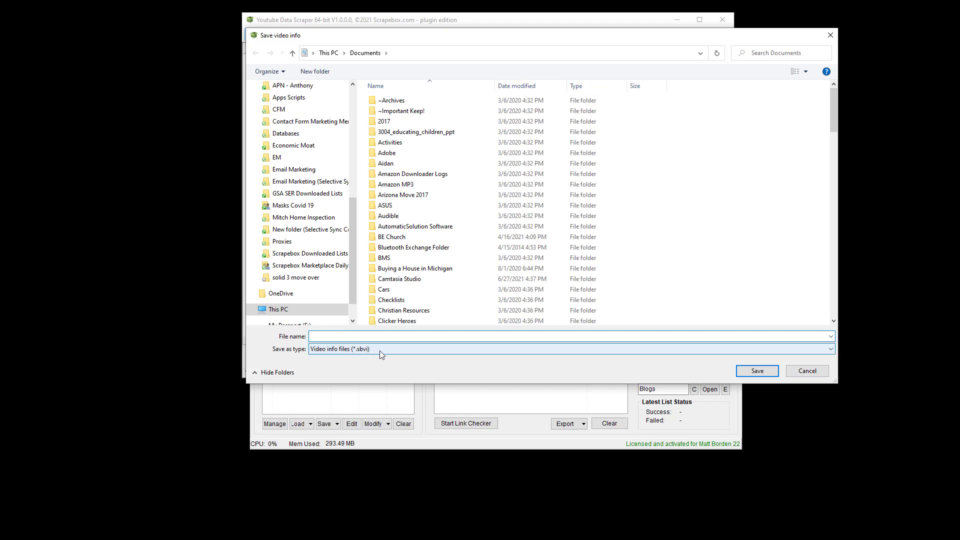
{"action": "key", "text": "Escape"}
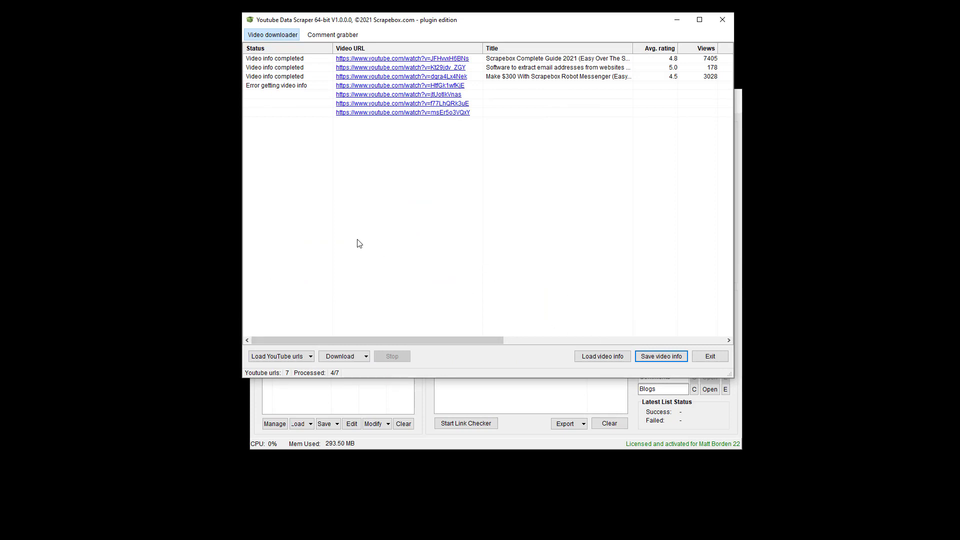
{"action": "left_click", "coordinate": [350, 353]}
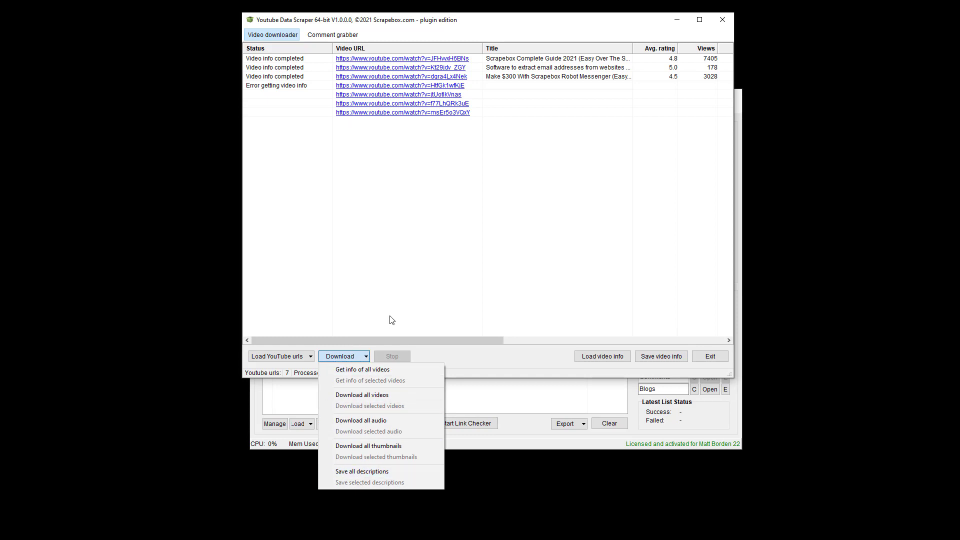
{"action": "left_click", "coordinate": [349, 38]}
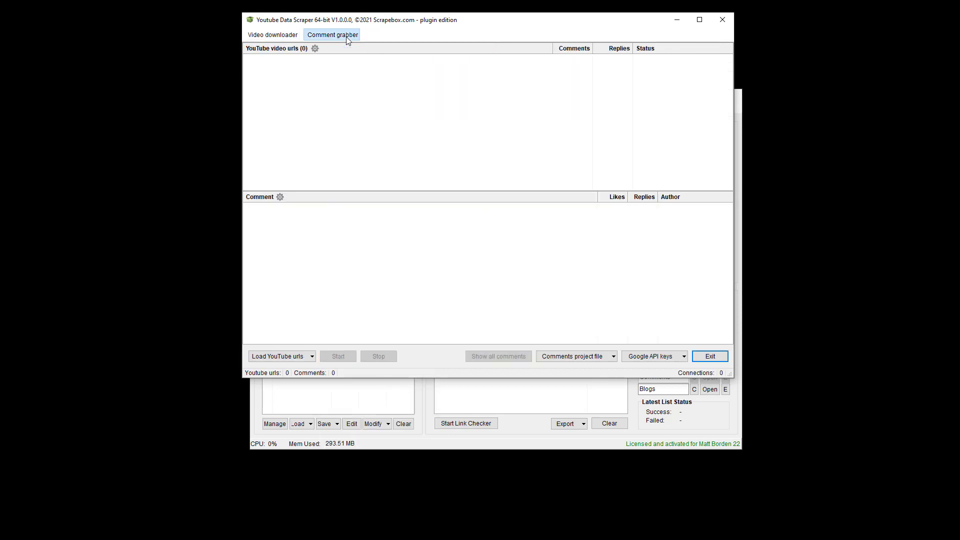
{"action": "left_click", "coordinate": [315, 48]}
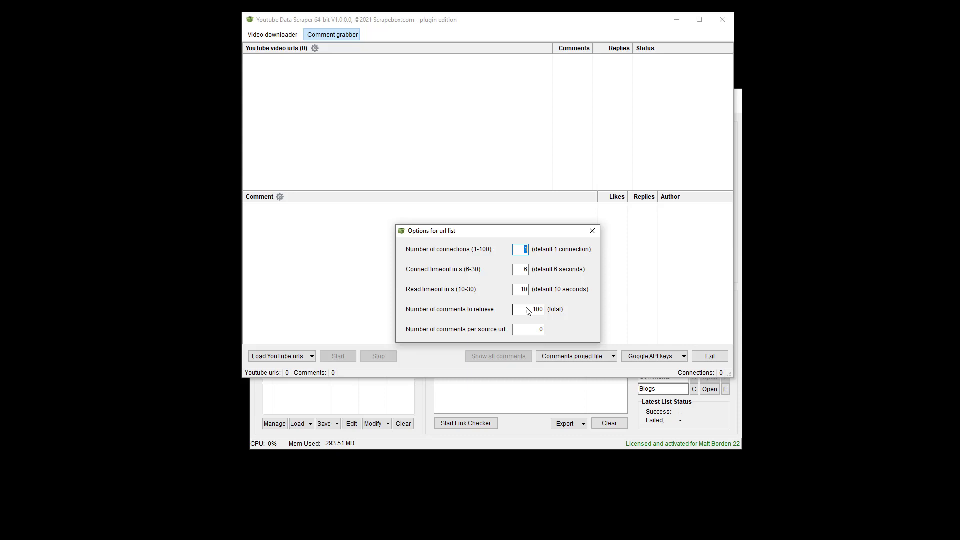
{"action": "left_click", "coordinate": [593, 231]}
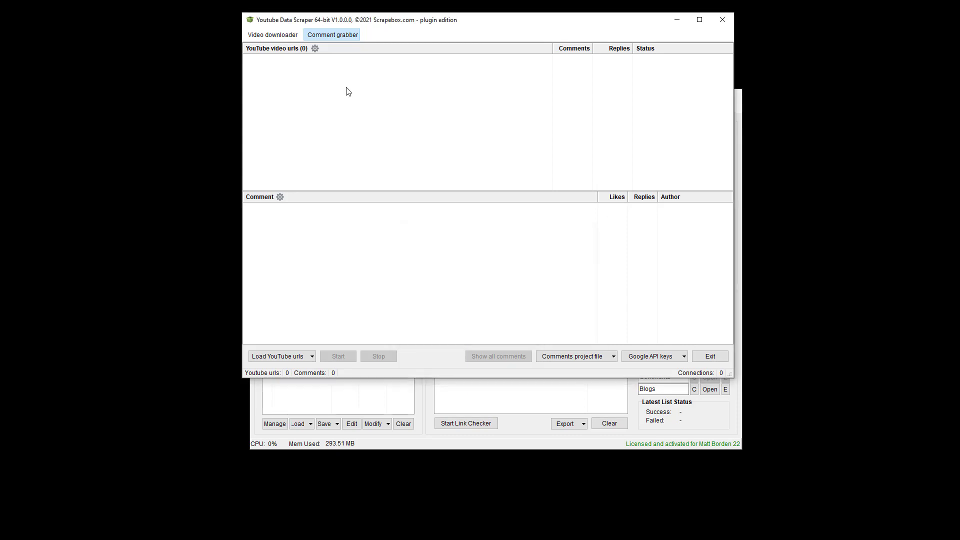
{"action": "left_click", "coordinate": [279, 197]}
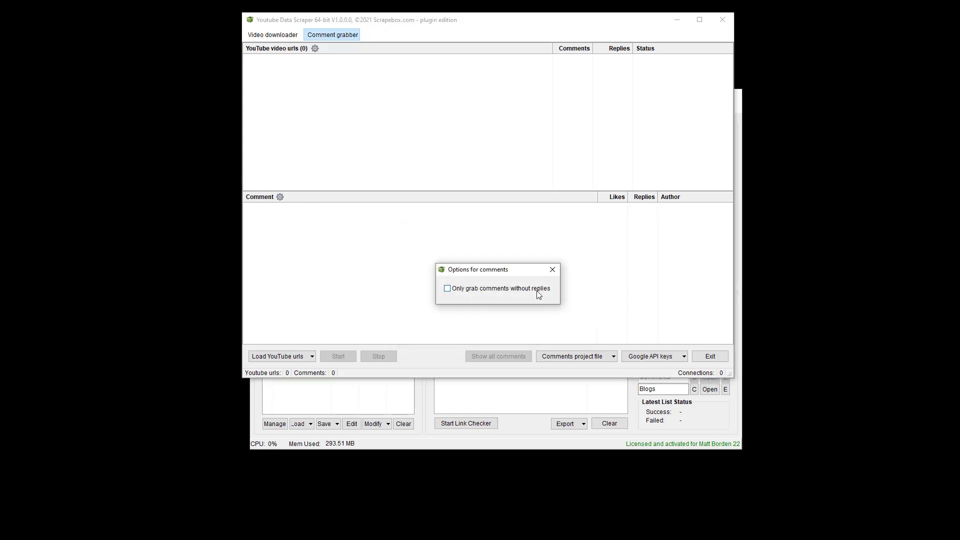
{"action": "left_click", "coordinate": [552, 269]}
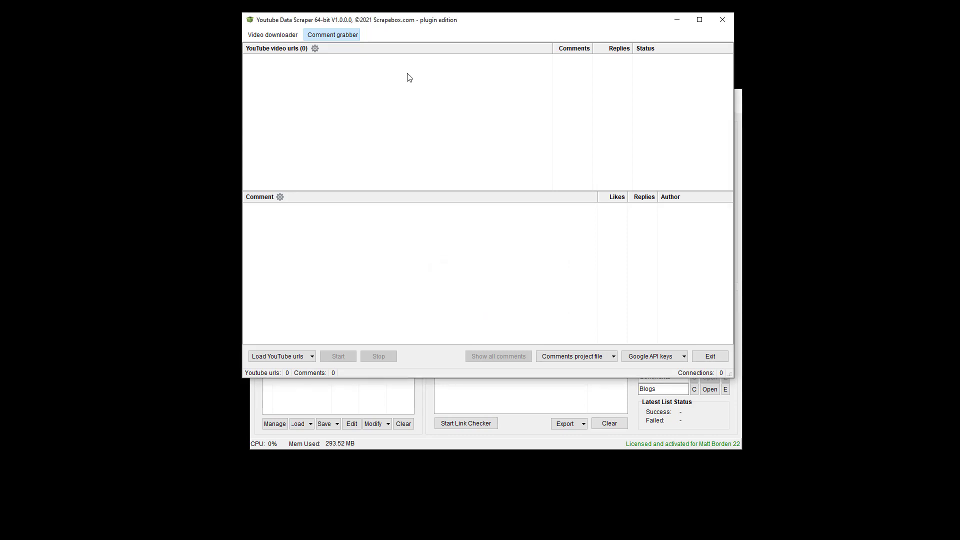
Step: Load the seven YouTube URLs from ScrapeBox and start grabbing their comments
{"action": "left_click", "coordinate": [283, 356]}
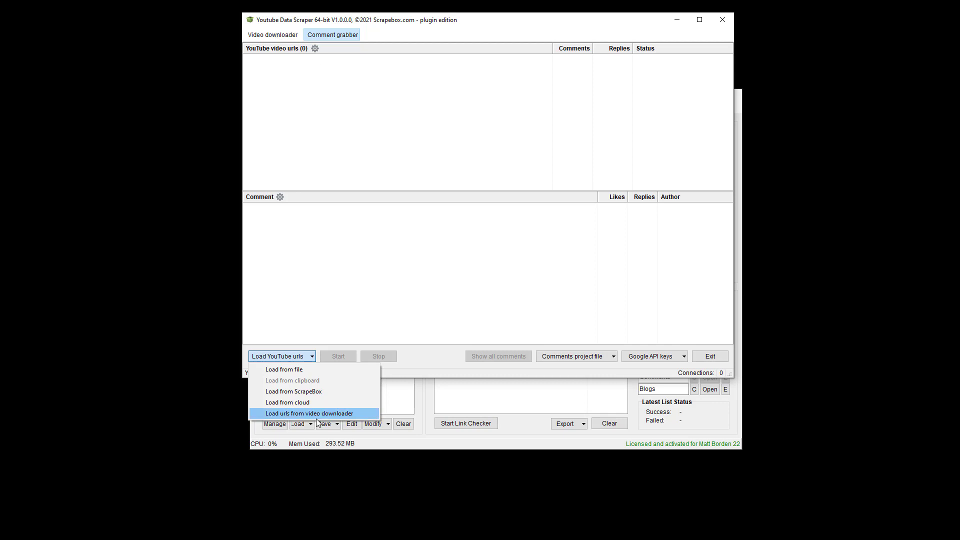
{"action": "left_click", "coordinate": [294, 391]}
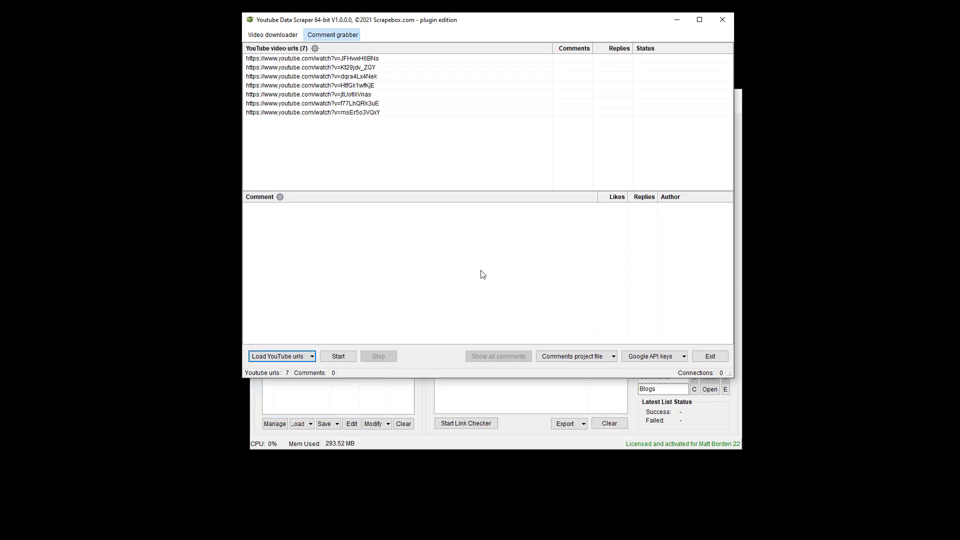
{"action": "left_click", "coordinate": [338, 357]}
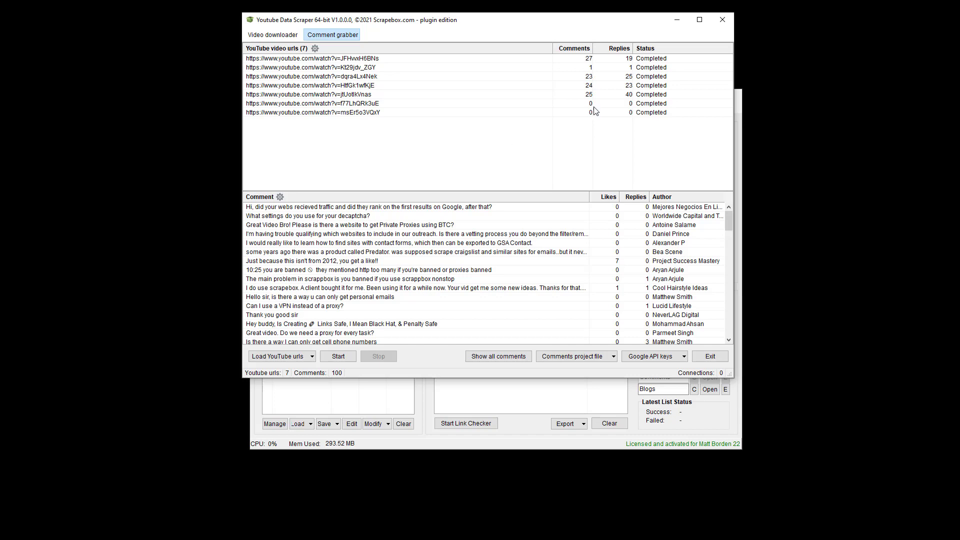
{"action": "left_click", "coordinate": [500, 261]}
{"action": "scroll", "coordinate": [498, 254], "scroll_direction": "down", "scroll_amount": 5}
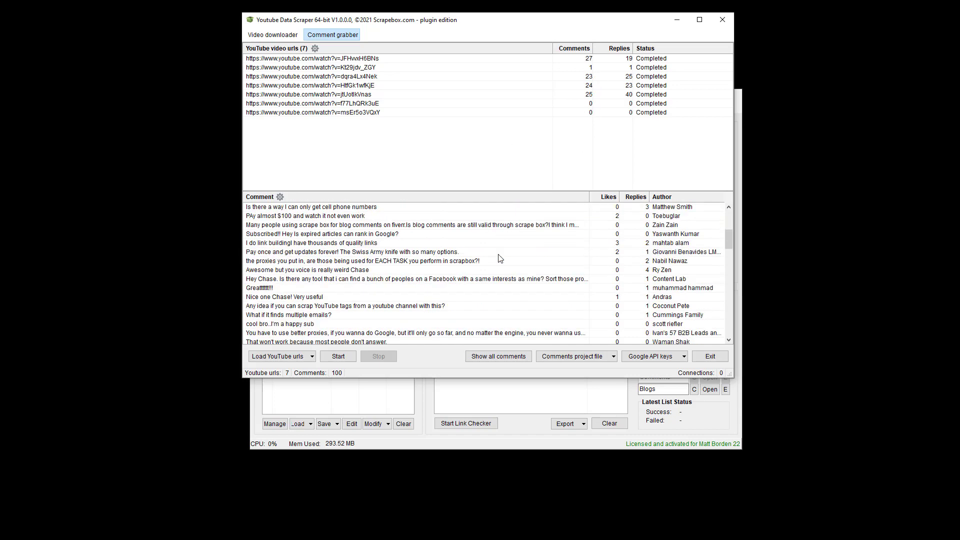
{"action": "scroll", "coordinate": [498, 254], "scroll_direction": "up", "scroll_amount": 5}
{"action": "right_click", "coordinate": [498, 253]}
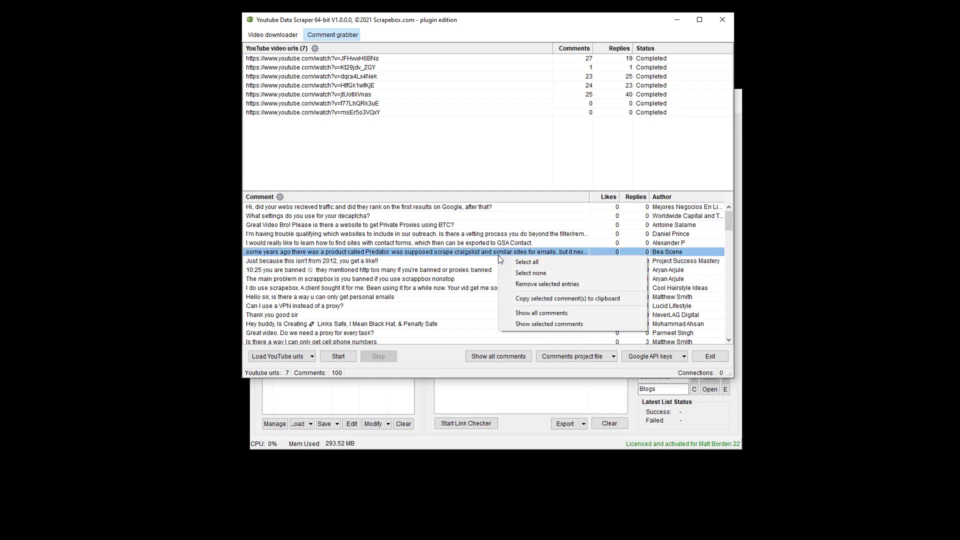
{"action": "left_click", "coordinate": [570, 312]}
{"action": "scroll", "coordinate": [494, 300], "scroll_direction": "down", "scroll_amount": 15}
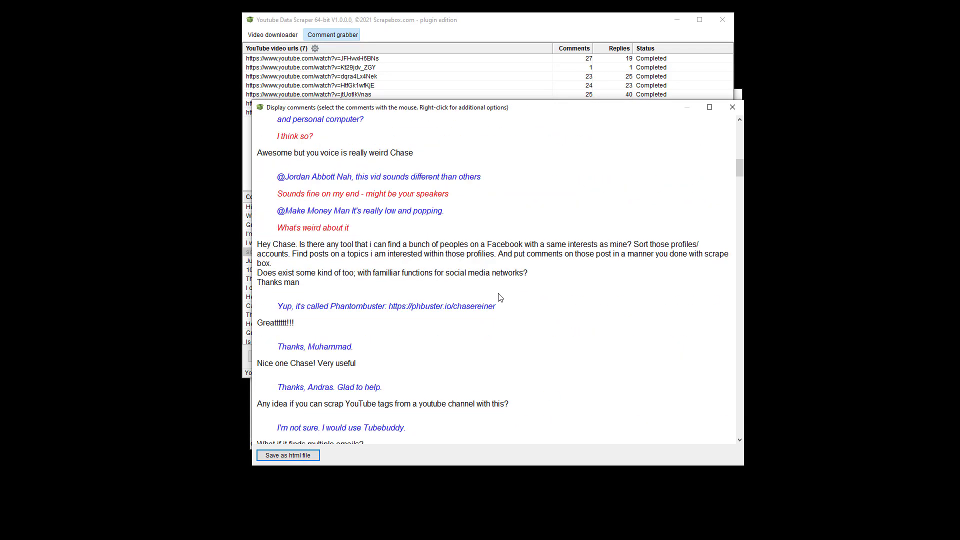
{"action": "scroll", "coordinate": [495, 298], "scroll_direction": "down", "scroll_amount": 5}
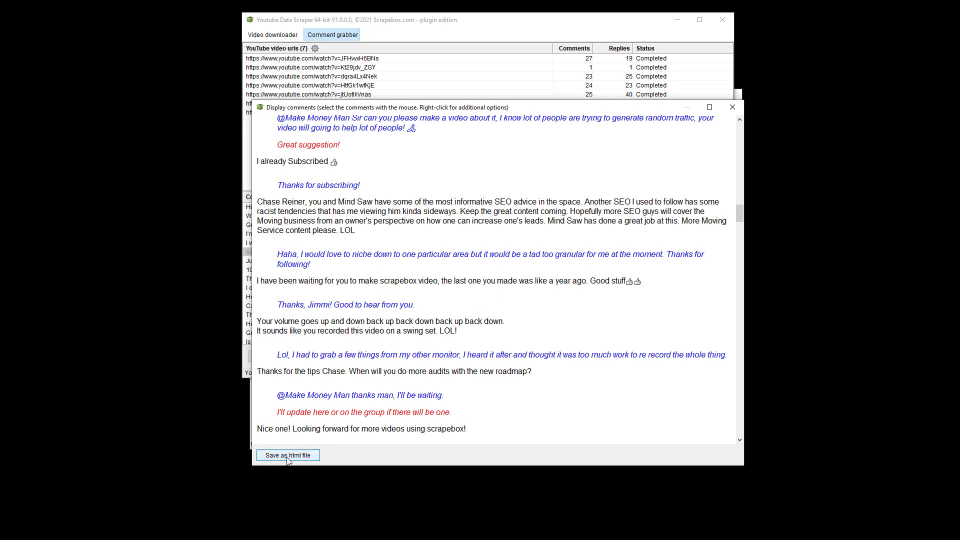
{"action": "left_click", "coordinate": [732, 107]}
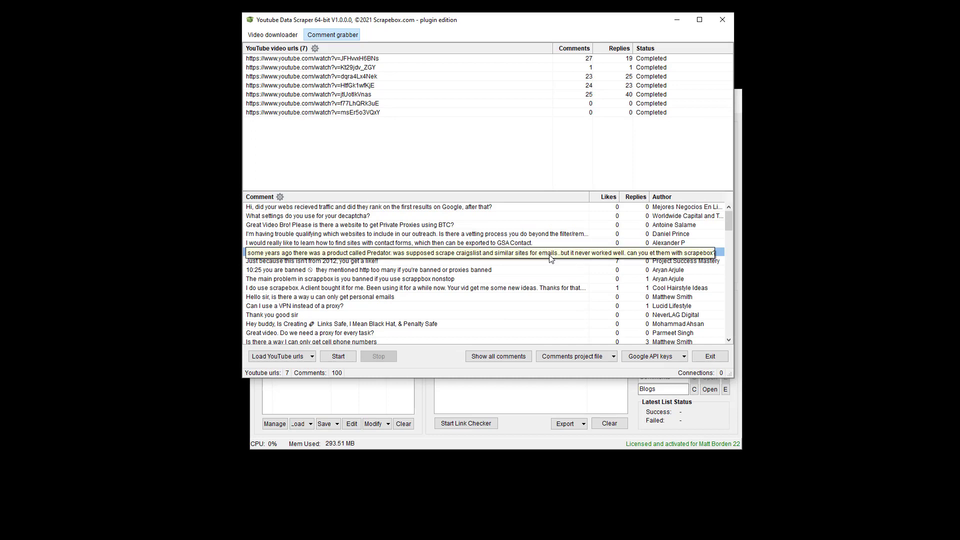
{"action": "scroll", "coordinate": [516, 309], "scroll_direction": "down", "scroll_amount": 9}
{"action": "left_click_drag", "start_coordinate": [516, 289], "coordinate": [516, 299]}
{"action": "right_click", "coordinate": [518, 298]}
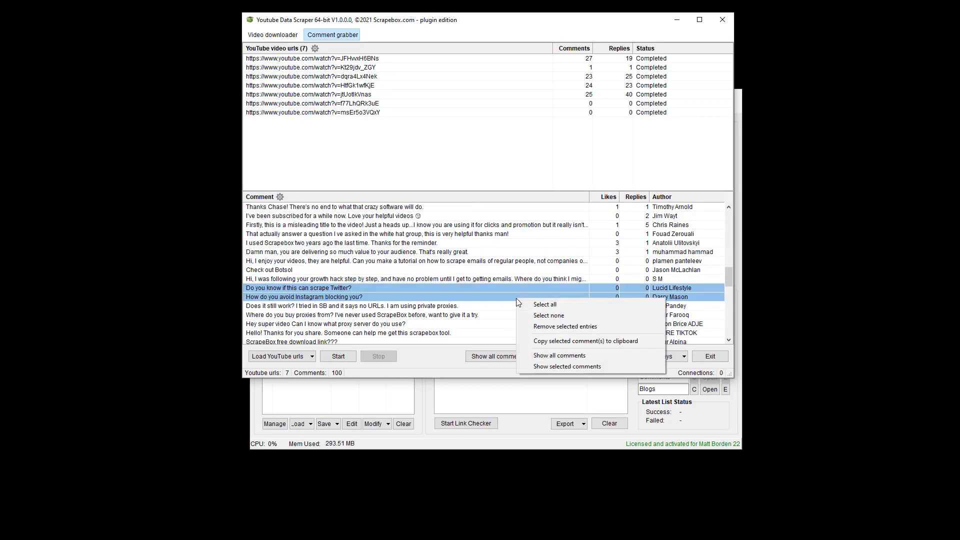
{"action": "left_click", "coordinate": [577, 367]}
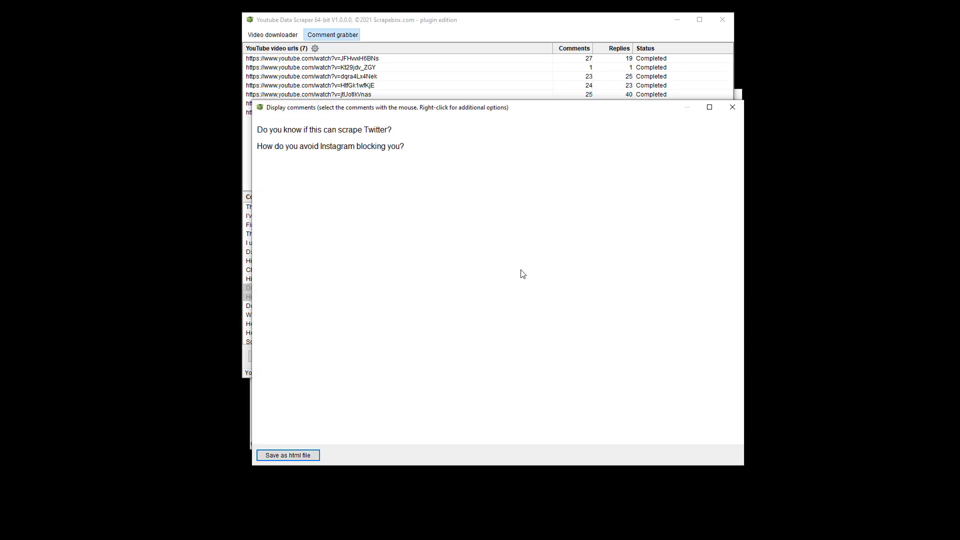
{"action": "left_click", "coordinate": [732, 120]}
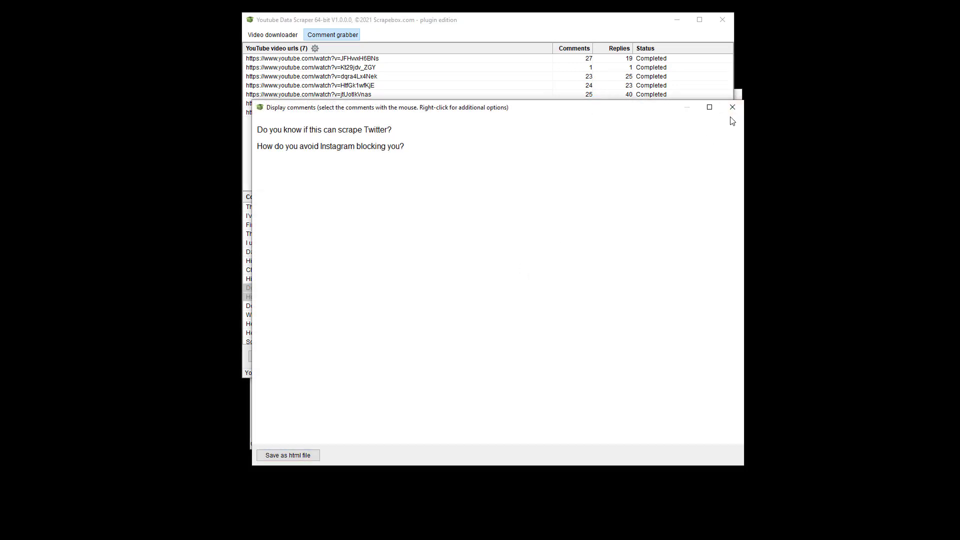
{"action": "left_click", "coordinate": [733, 107]}
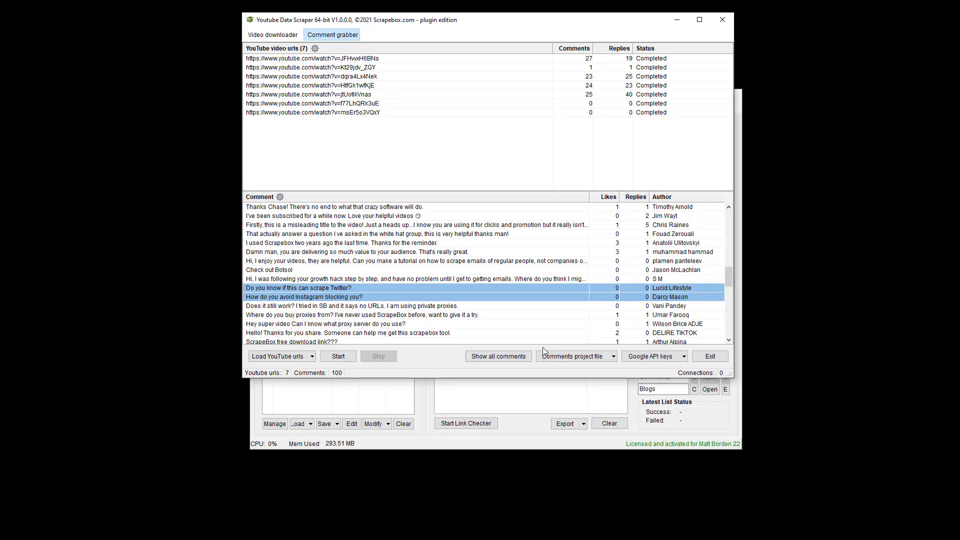
{"action": "left_click", "coordinate": [596, 362]}
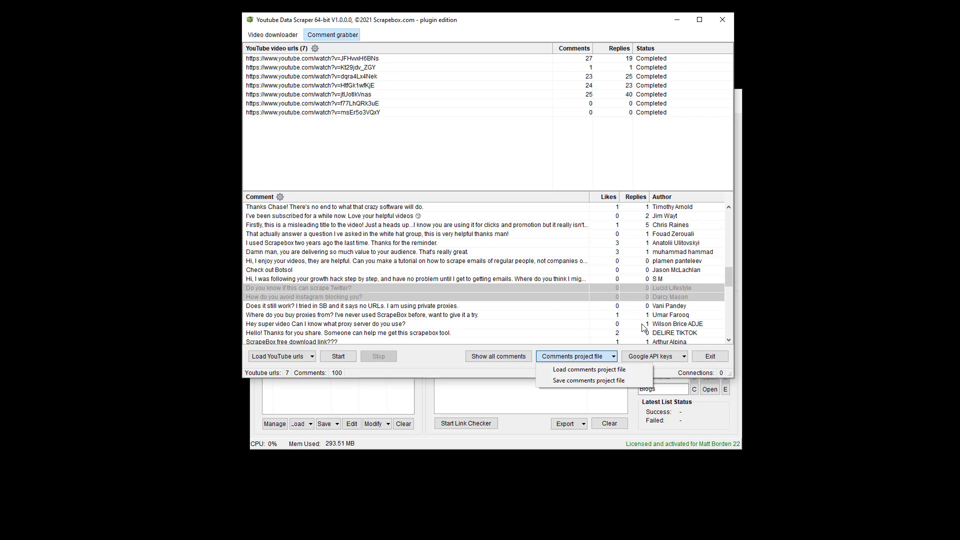
{"action": "left_click", "coordinate": [280, 38]}
{"action": "left_click", "coordinate": [279, 38]}
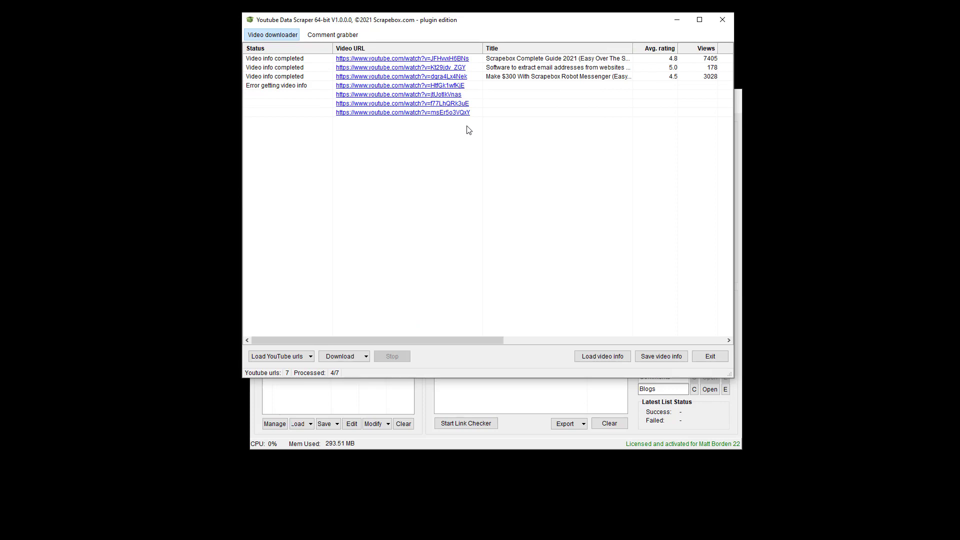
{"action": "left_click", "coordinate": [337, 36]}
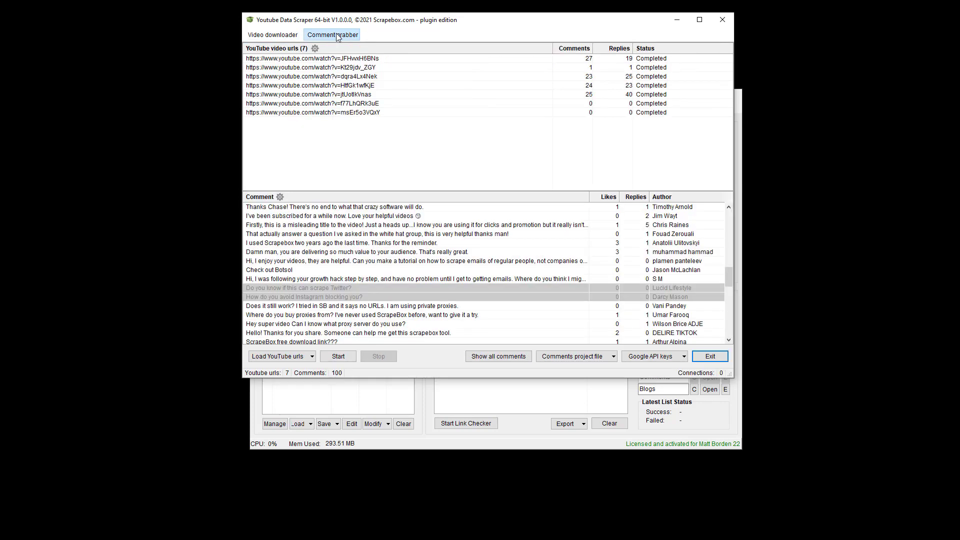
{"action": "left_click", "coordinate": [678, 359]}
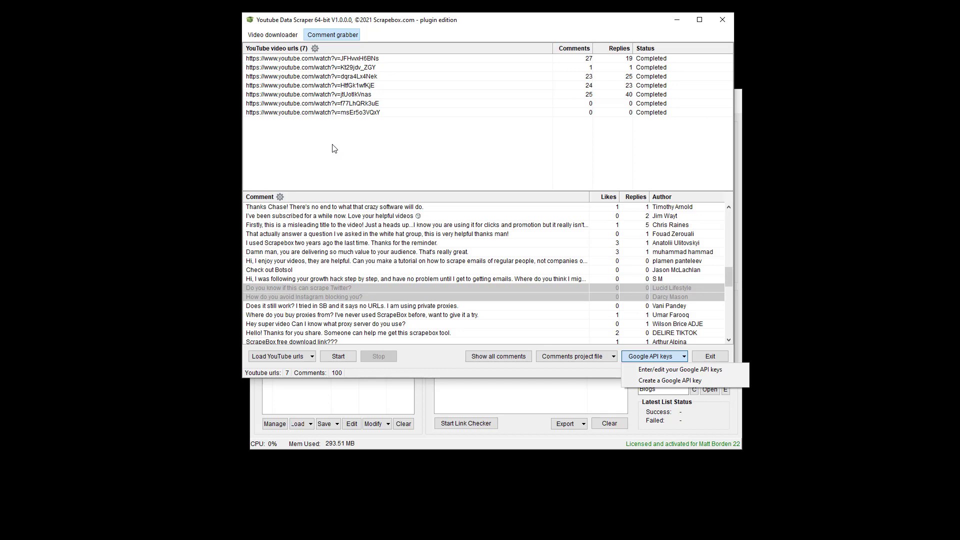
{"action": "left_click", "coordinate": [370, 163]}
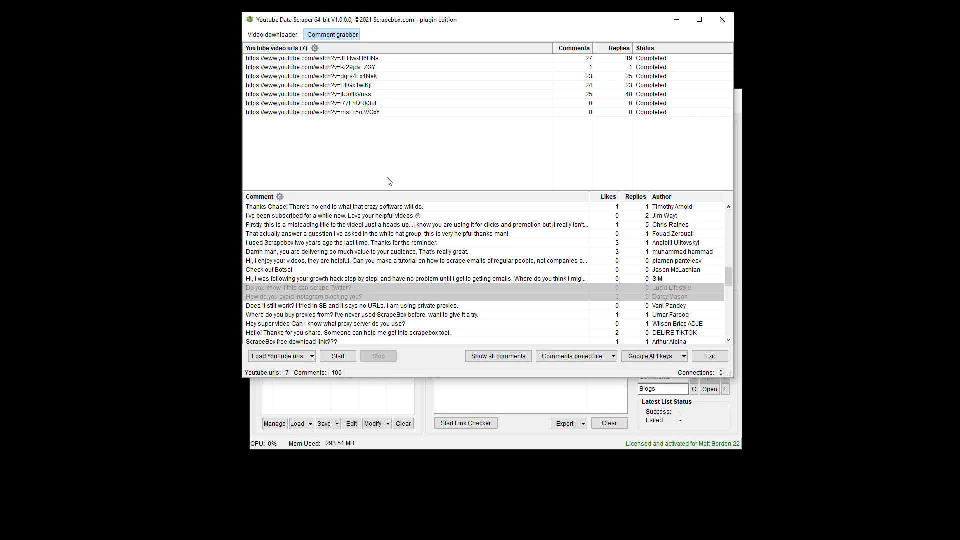
{"action": "left_click", "coordinate": [515, 252]}
{"action": "scroll", "coordinate": [515, 252], "scroll_direction": "up", "scroll_amount": 10}
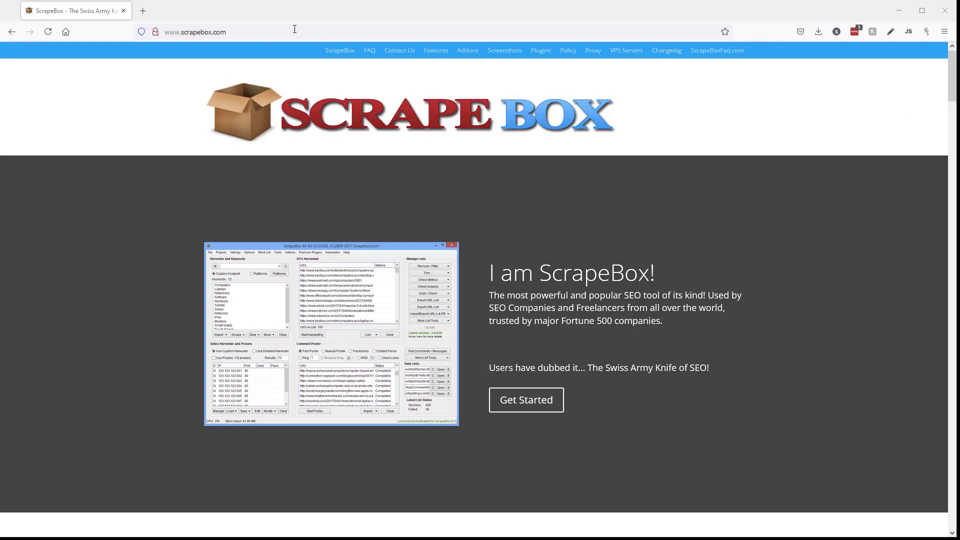
Step: Scroll the scrapebox.com page down to the Add to Cart section
{"action": "scroll", "coordinate": [435, 197], "scroll_direction": "down", "scroll_amount": 20}
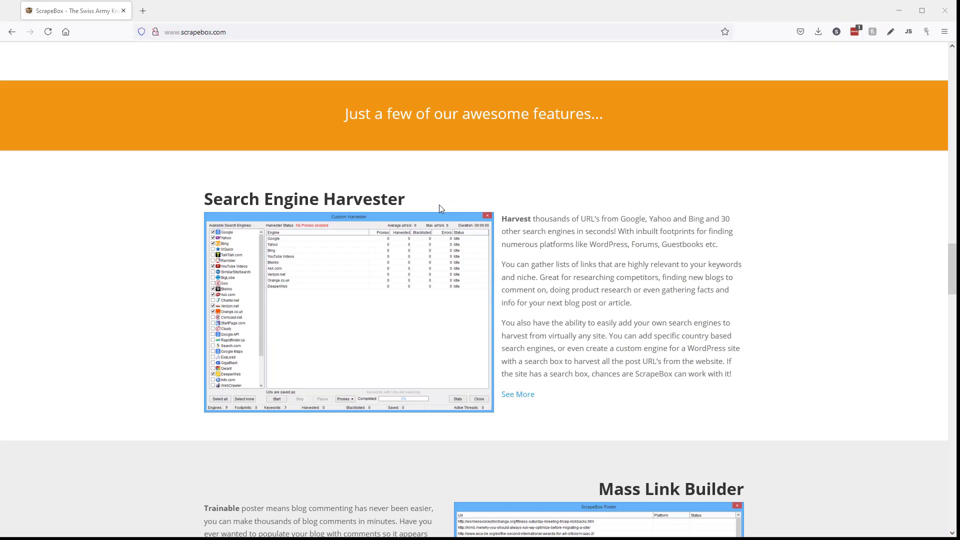
{"action": "scroll", "coordinate": [445, 206], "scroll_direction": "down", "scroll_amount": 5}
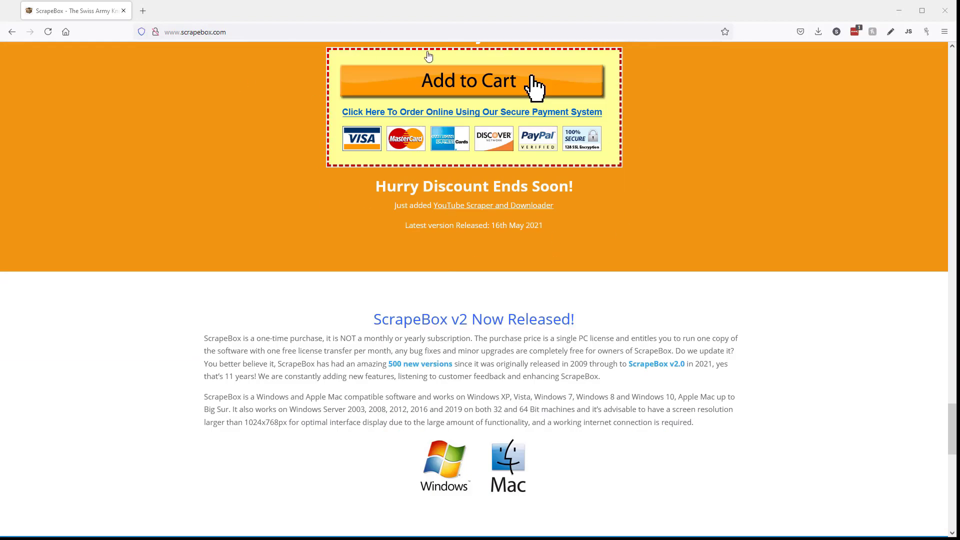